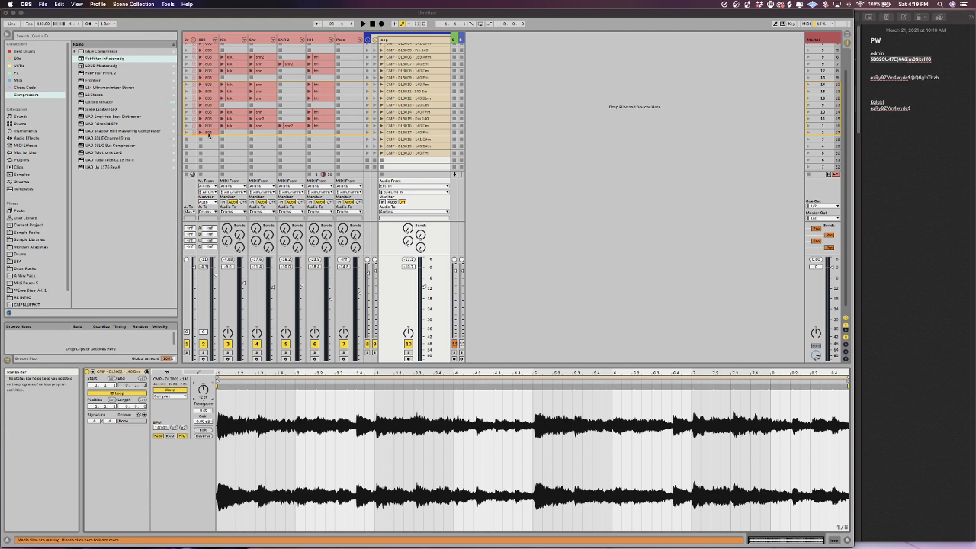
- Scroll the browser's Places list and open the A New Pack collection
scroll(208, 134, up, 4)
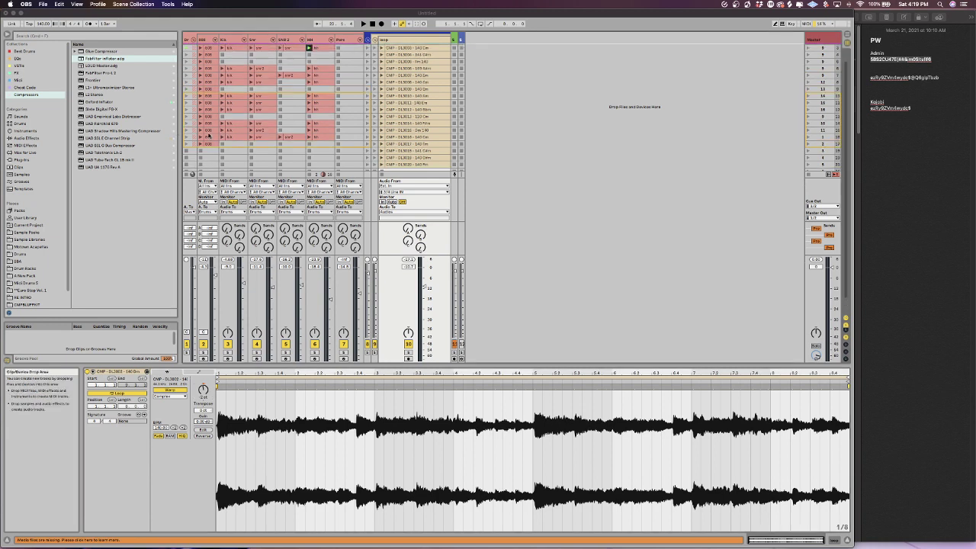
scroll(209, 133, down, 1)
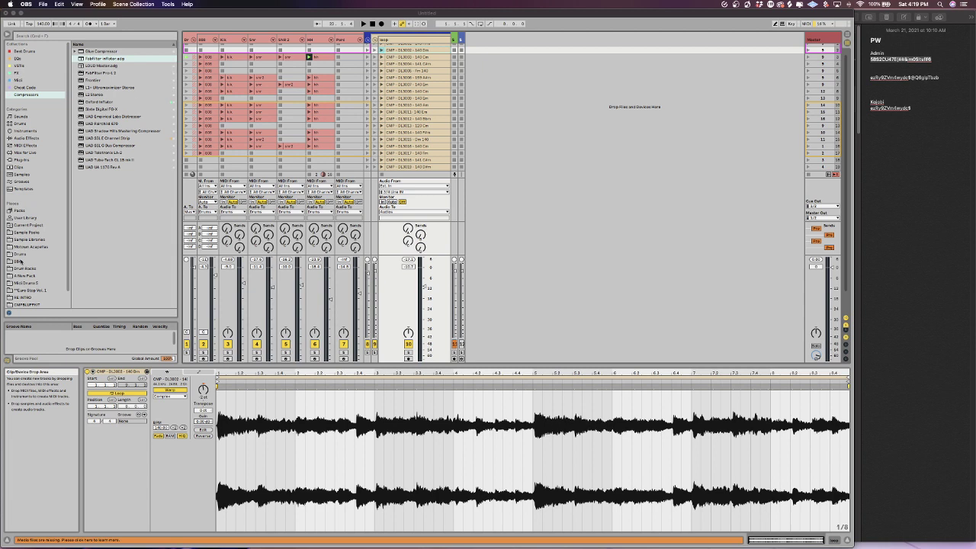
scroll(13, 257, down, 1)
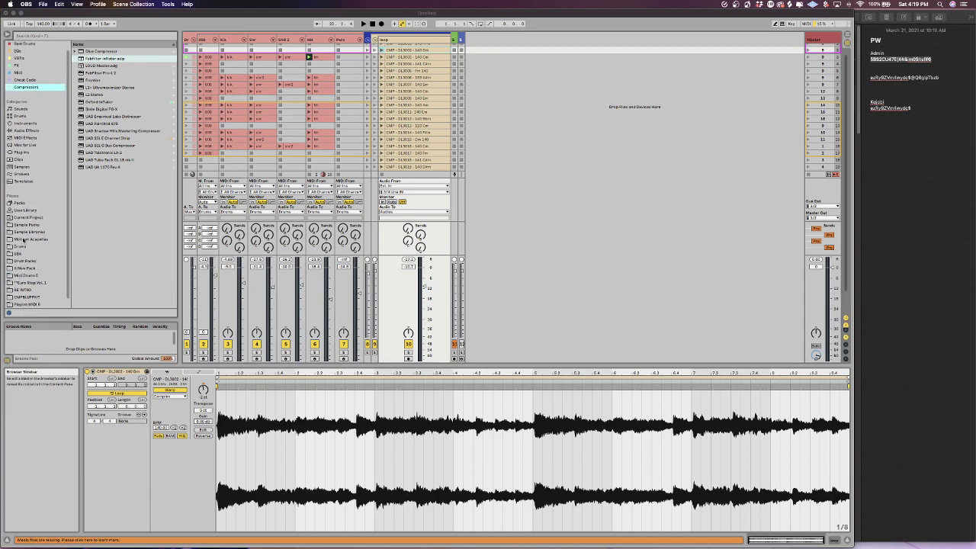
scroll(24, 240, down, 1)
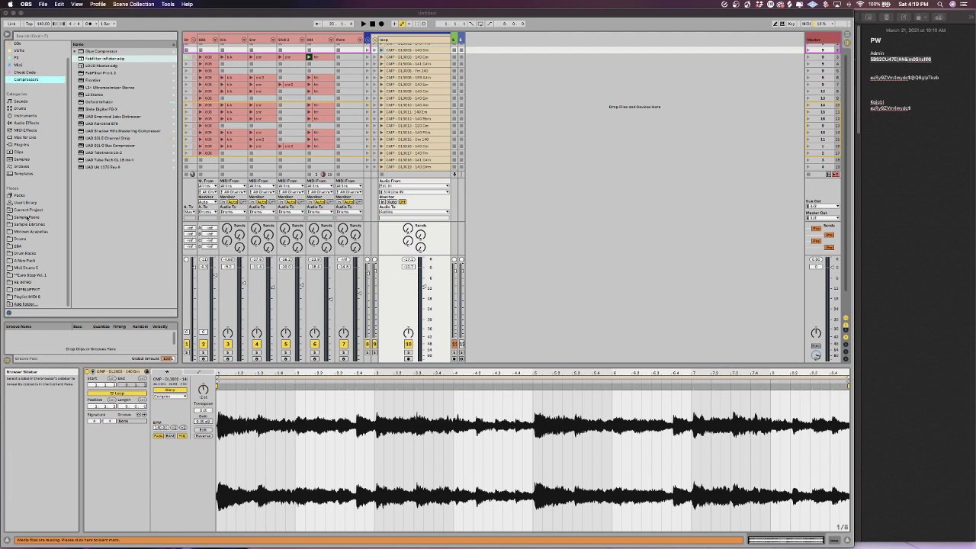
click(24, 260)
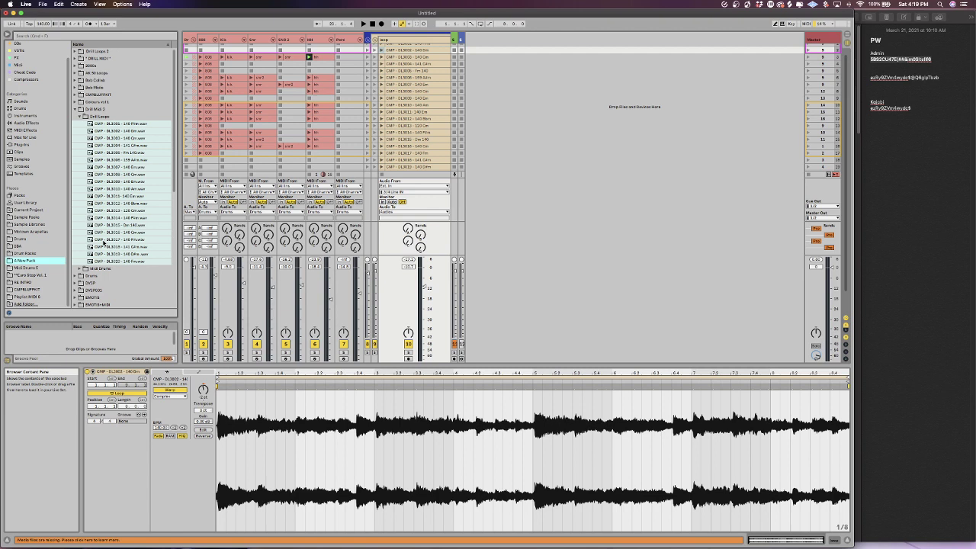
- Expand Drill Kit's Midi Drums folder to show the Dexter Pro 140 and Blocky 140 pattern files
click(79, 116)
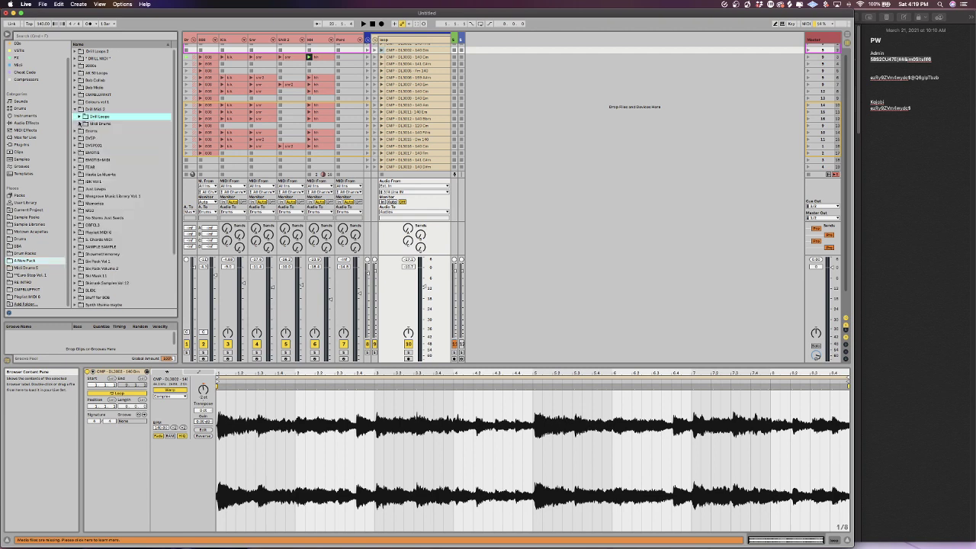
click(79, 124)
click(85, 196)
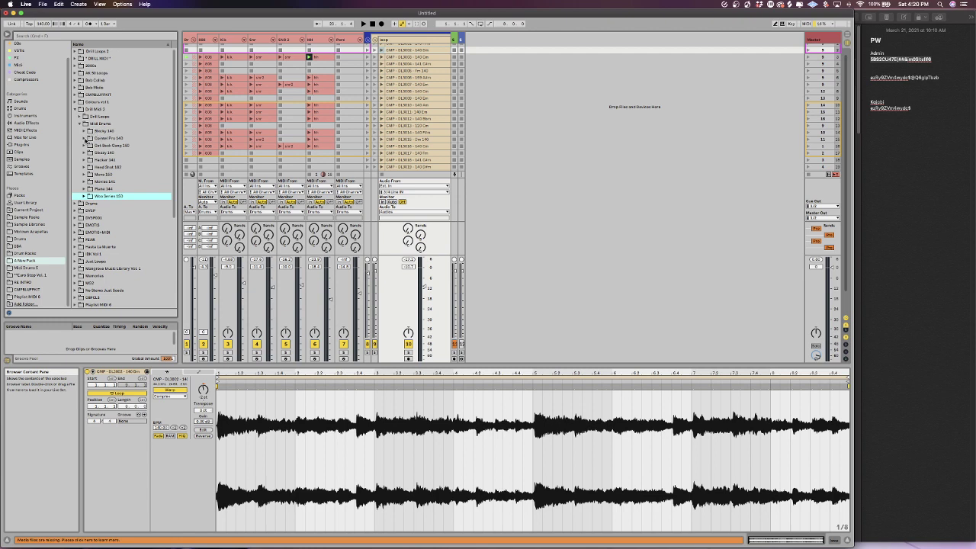
click(86, 138)
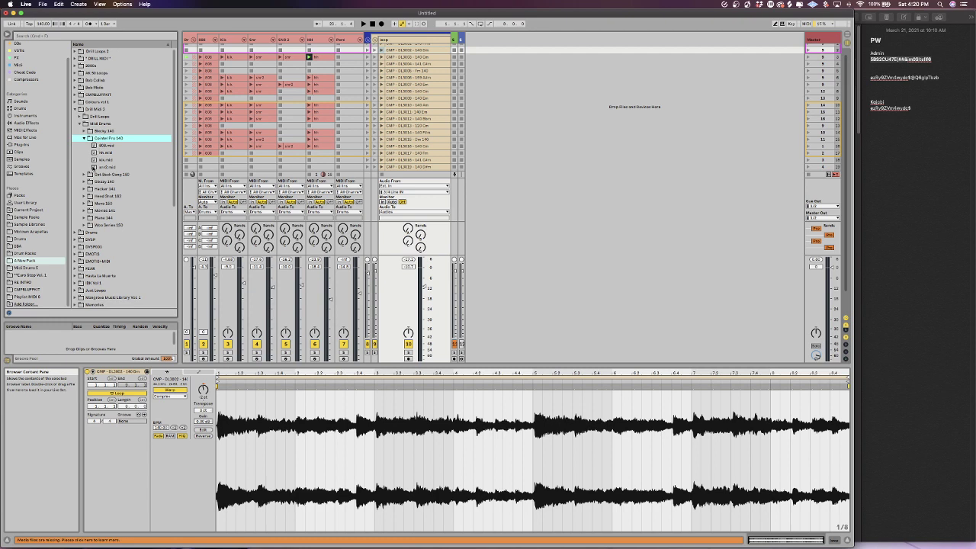
click(85, 131)
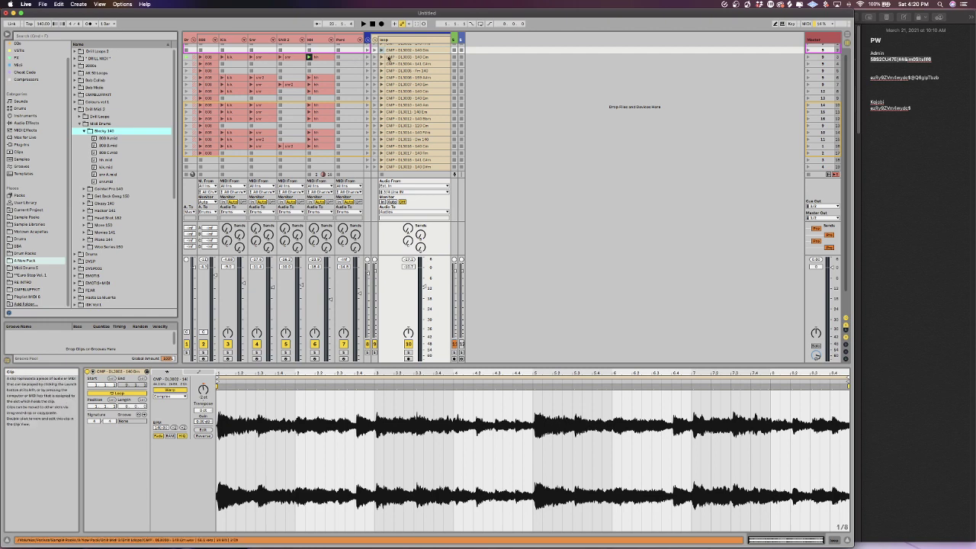
- Scroll the Session View grid up to the scene of drum, 808 and loop clips
scroll(388, 76, up, 1)
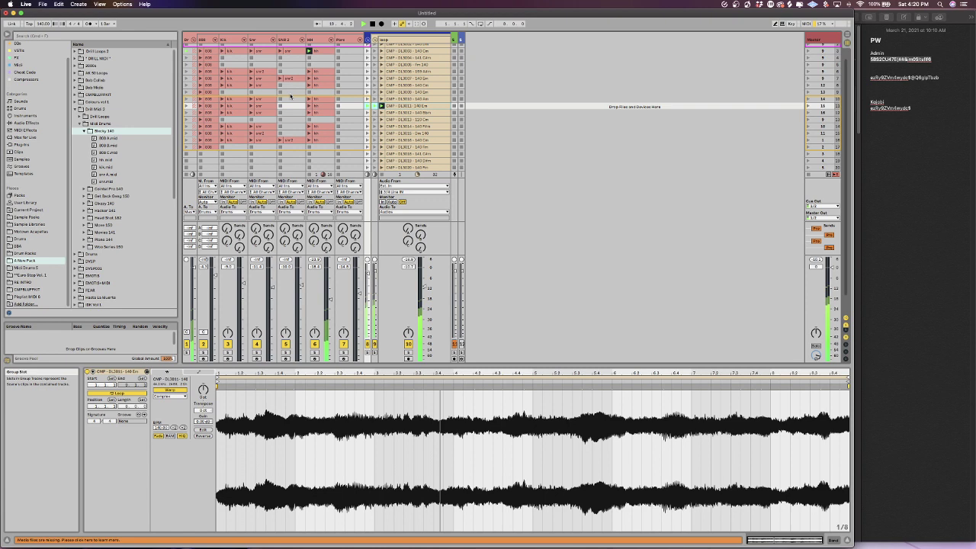
- Step from the snare clip through the kick and 808 clips, then stop, restart and stop playback
click(290, 95)
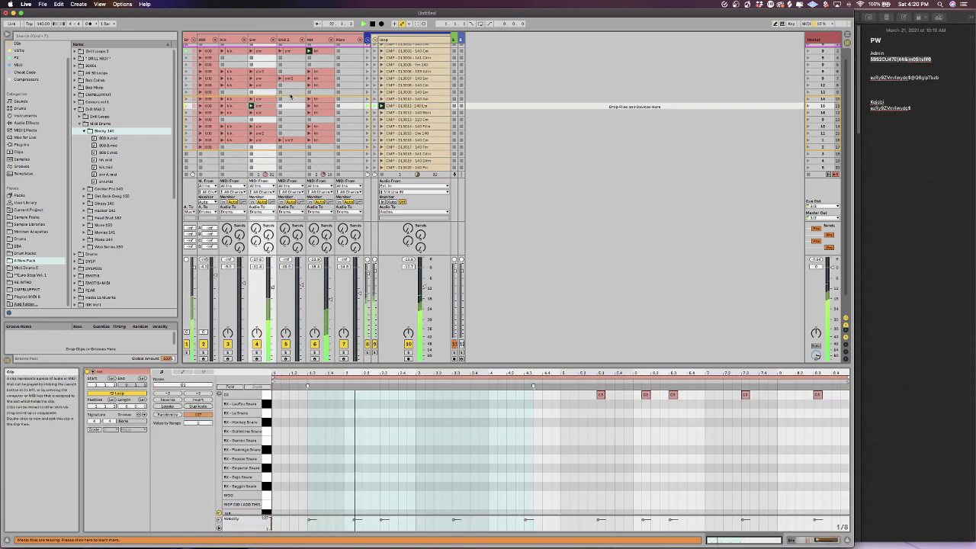
key(Left)
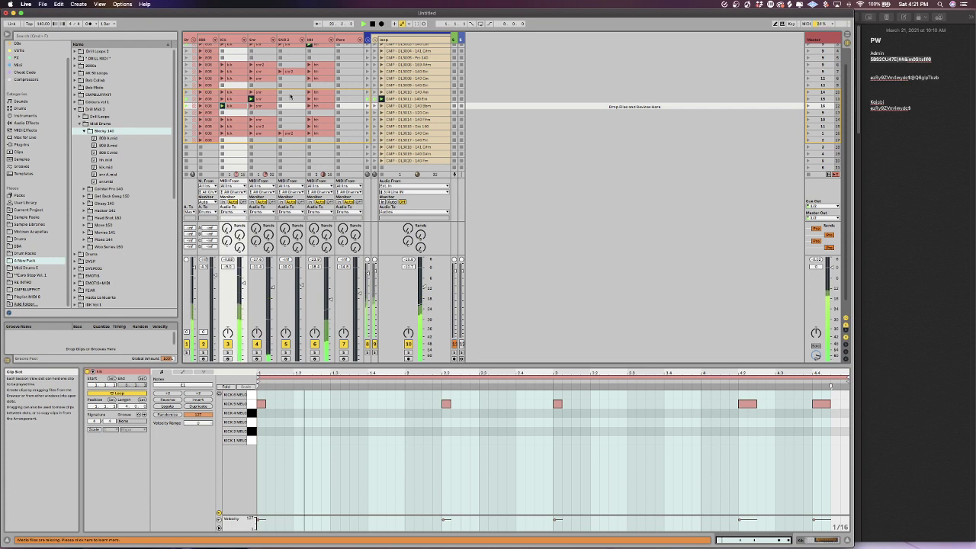
key(Left)
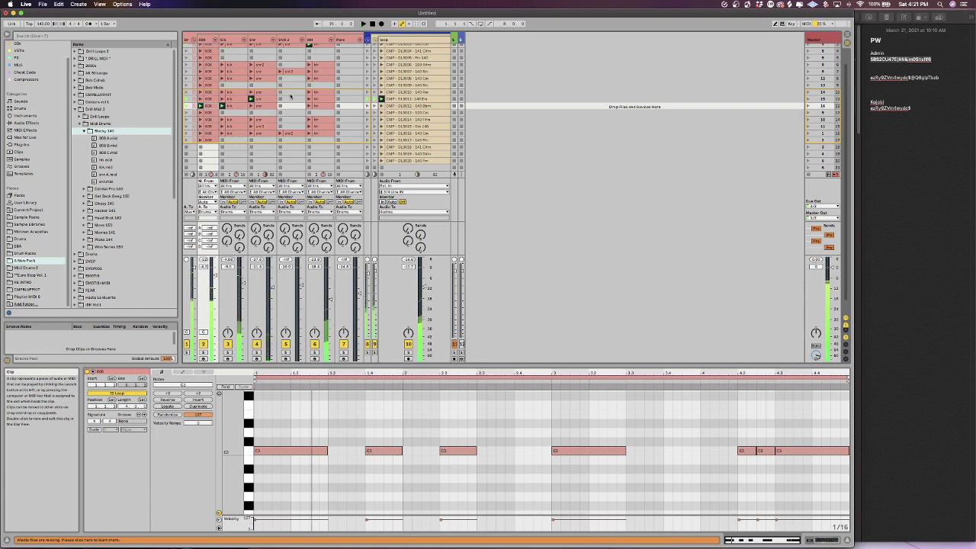
key(Down)
key(space)
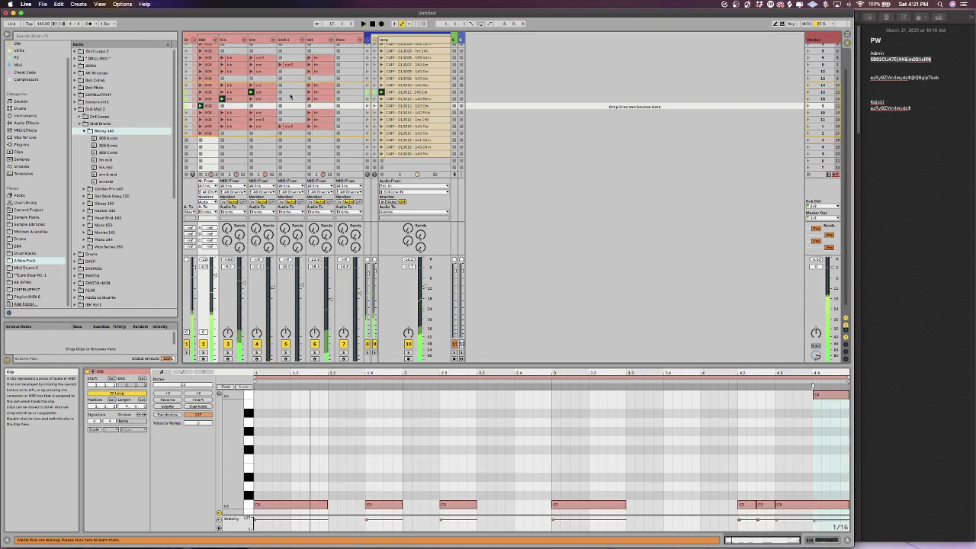
key(space)
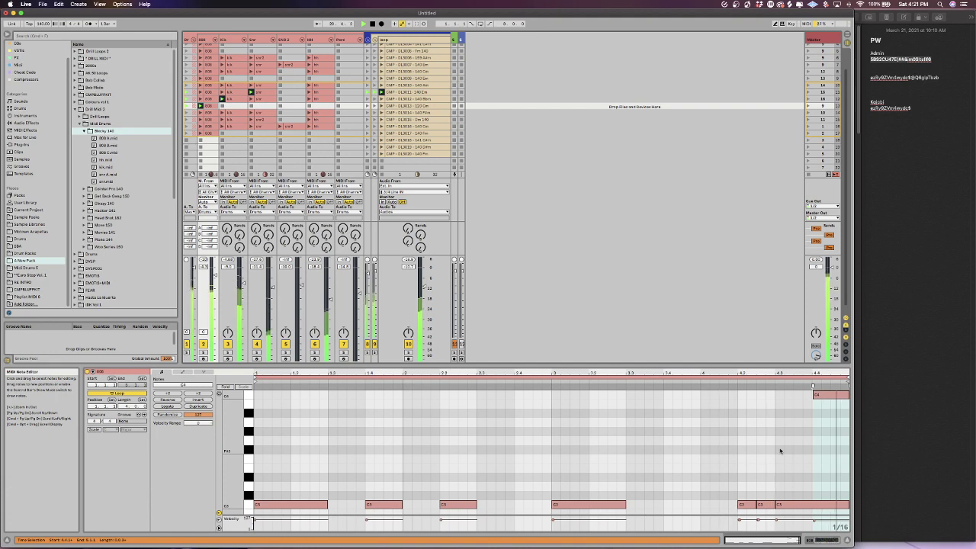
key(space)
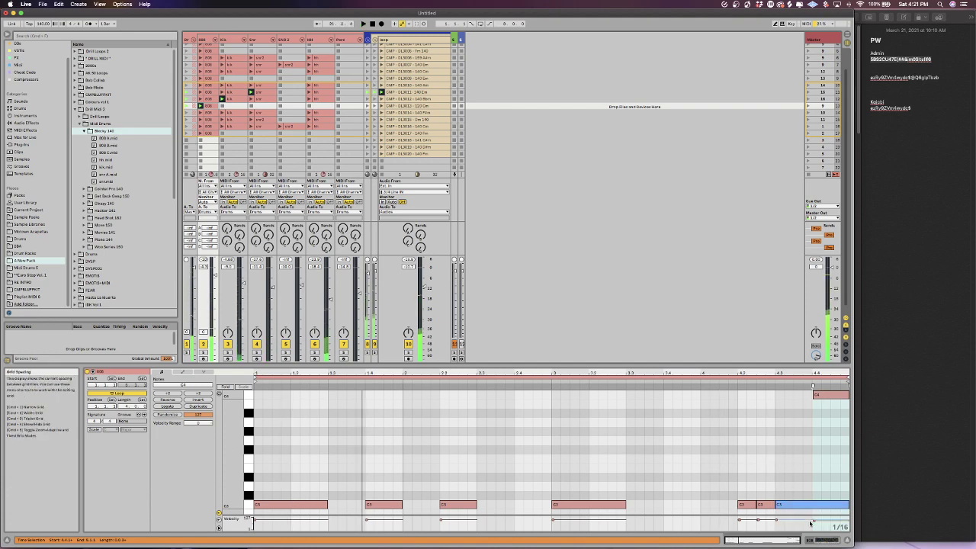
- Switch the lower panel to Device View and show the MELO 303 Sampler's controls
click(823, 542)
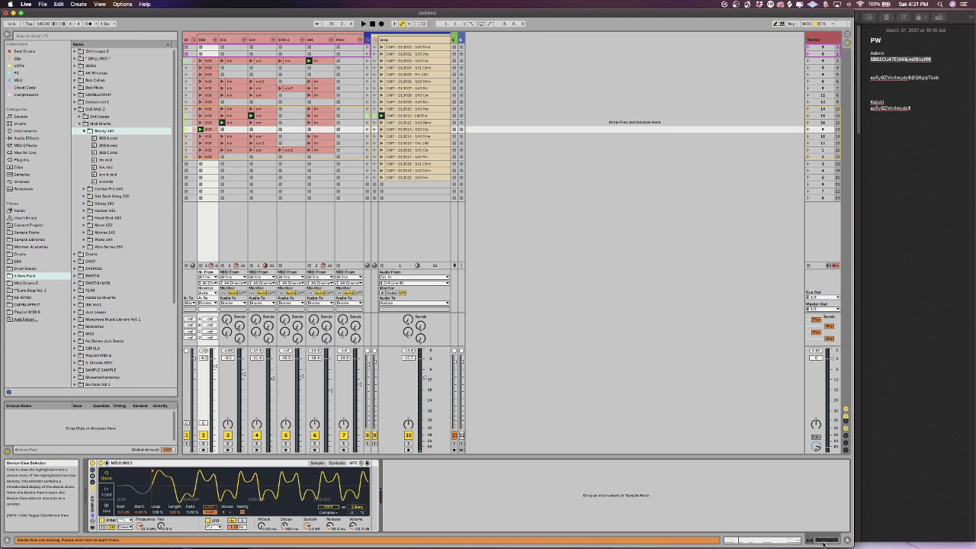
click(340, 467)
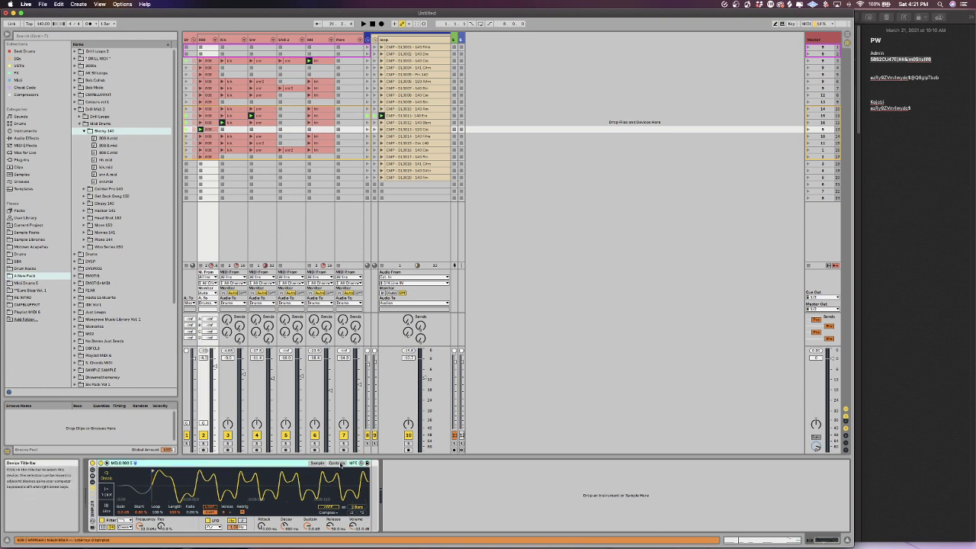
click(336, 464)
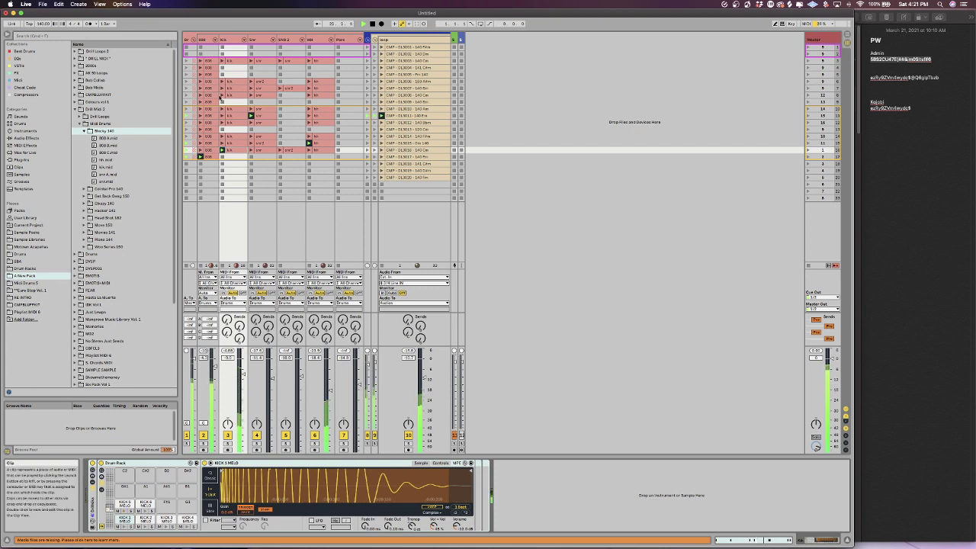
- Audition the loop, hi-hat and kik drum rack clips across tracks, then stop playback
click(382, 61)
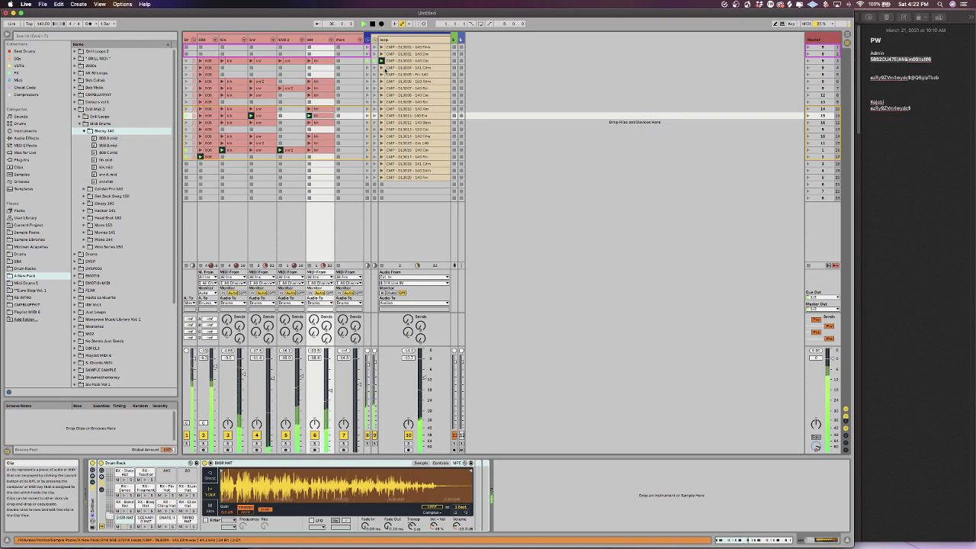
key(Down)
key(Return)
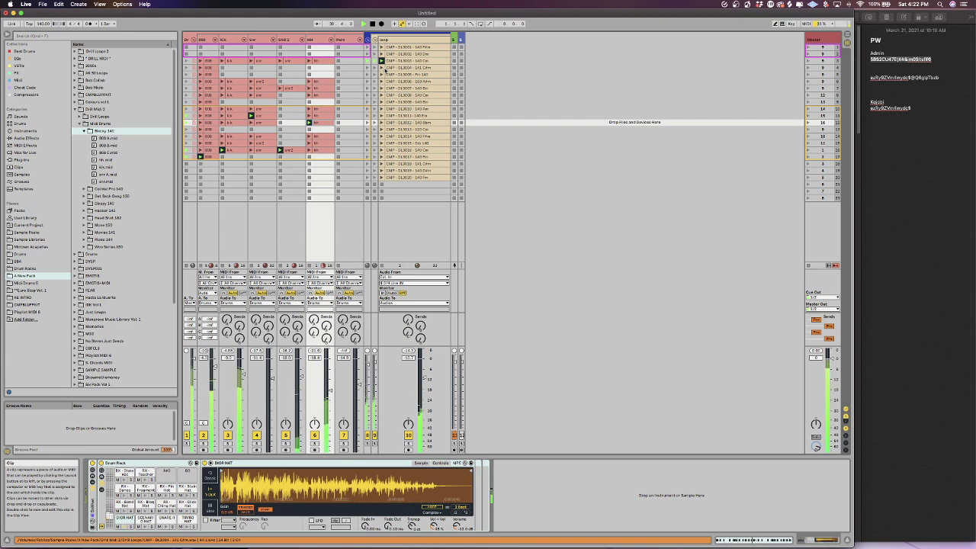
key(Left)
key(Left)
key(Left)
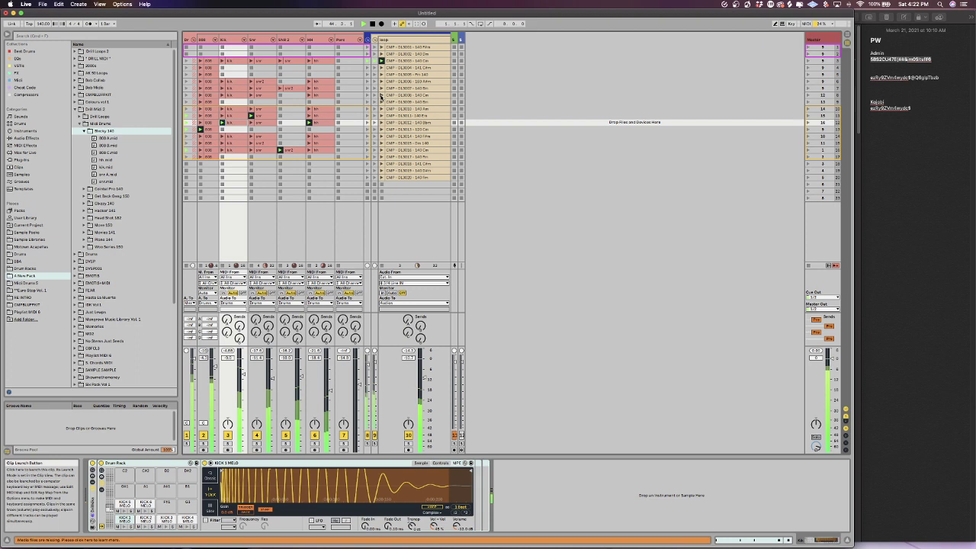
click(380, 96)
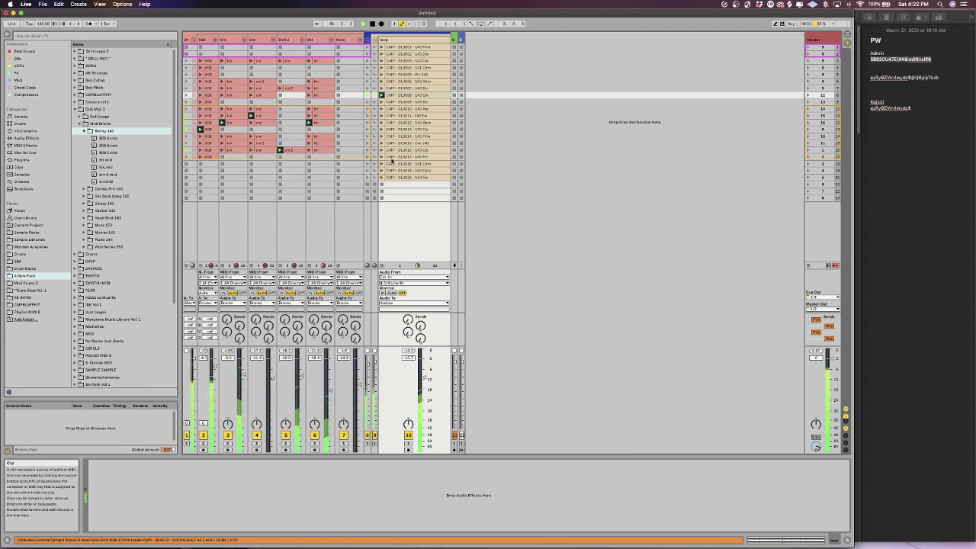
key(space)
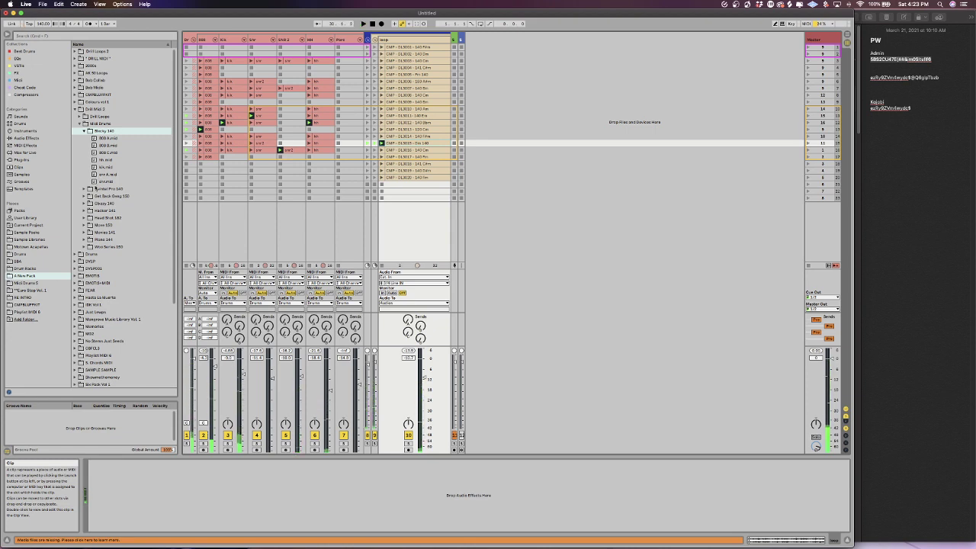
- Collapse the Midi Drums folder and save the set as a template named Drill Midi
click(80, 124)
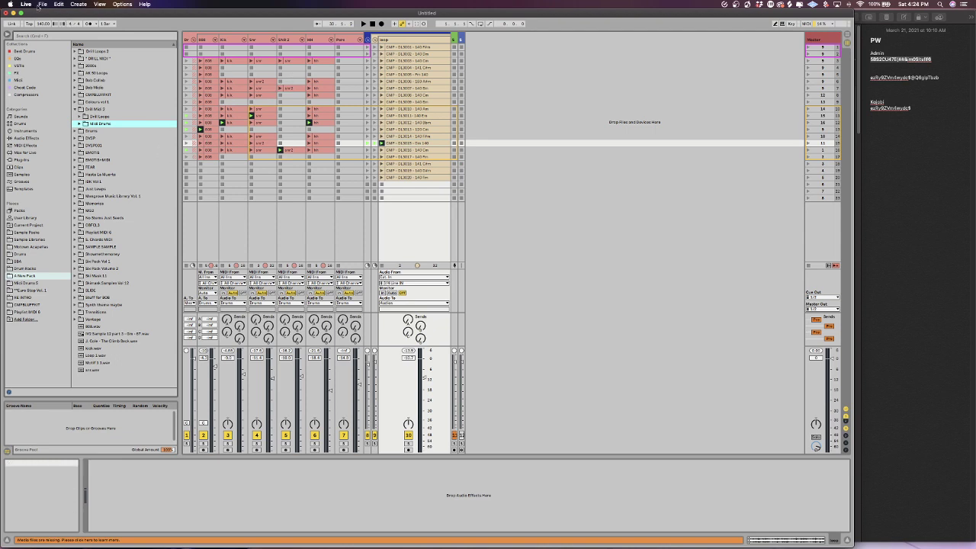
click(42, 5)
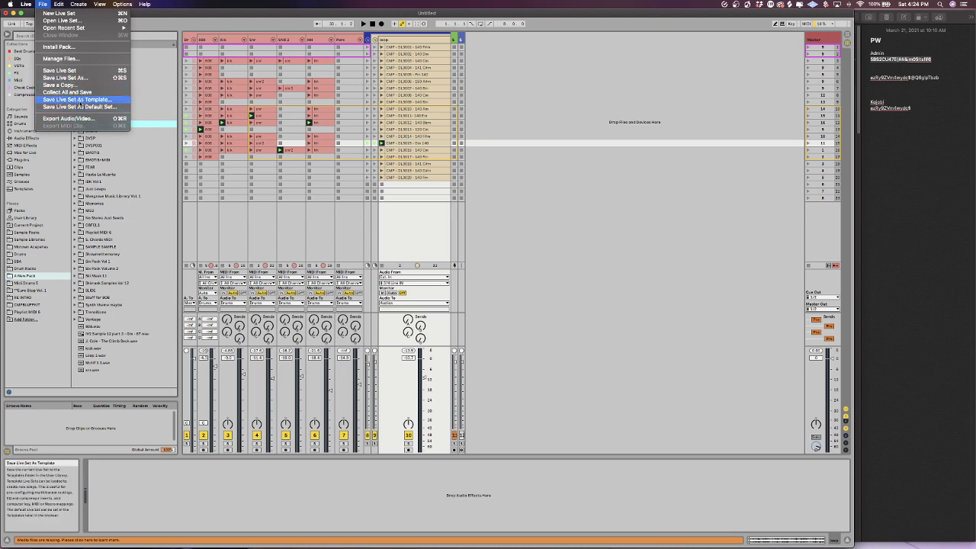
click(79, 100)
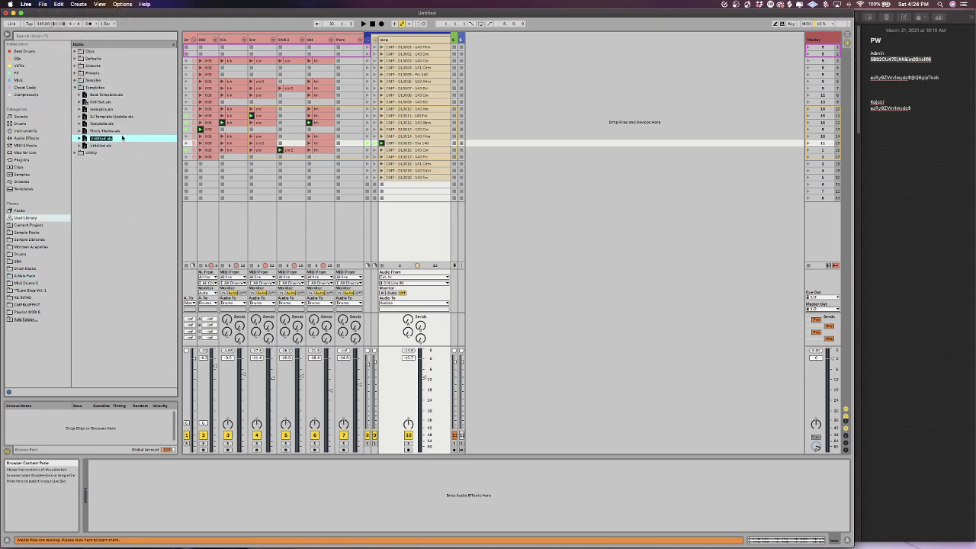
text(T)
key(Return)
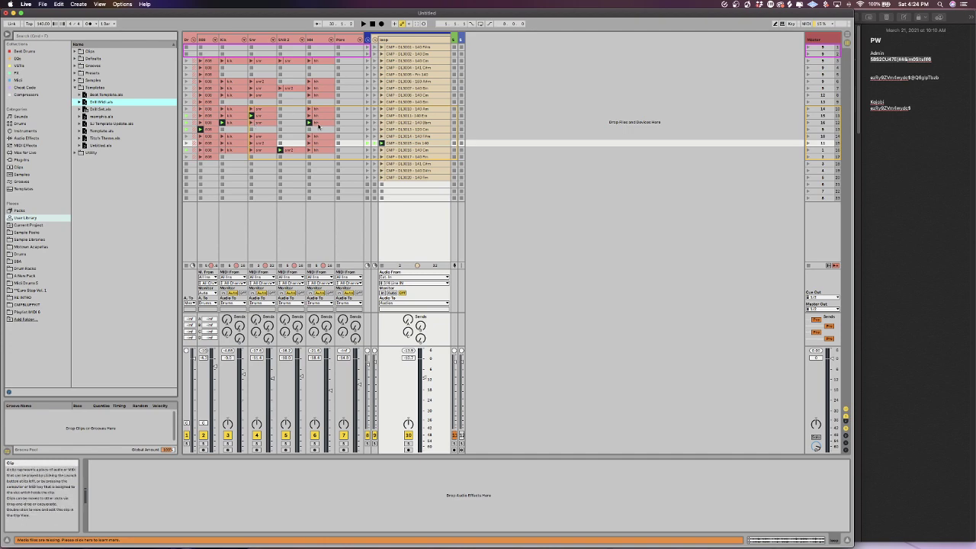
- Move the snare clip's later C3 notes onto the DRGN SNARE row to match the earlier snares
double_click(317, 124)
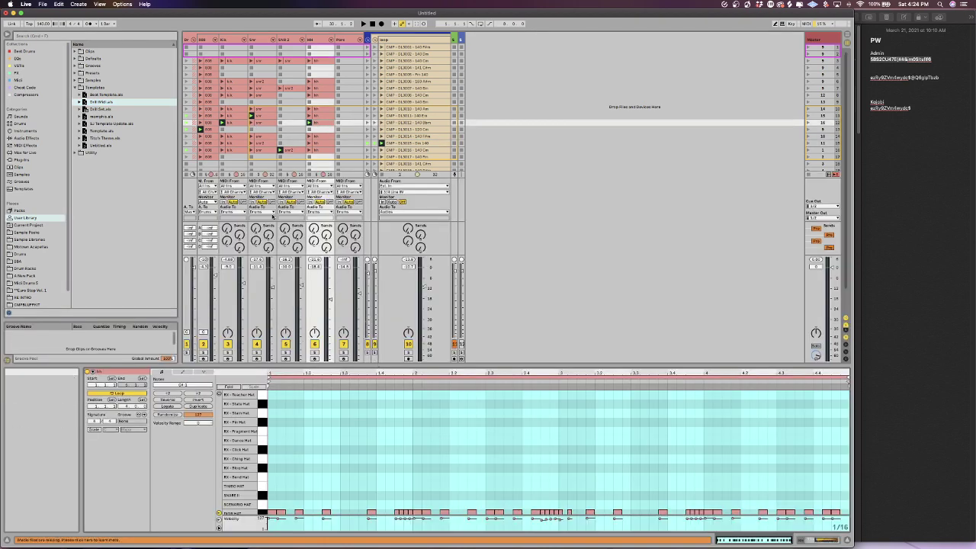
click(264, 122)
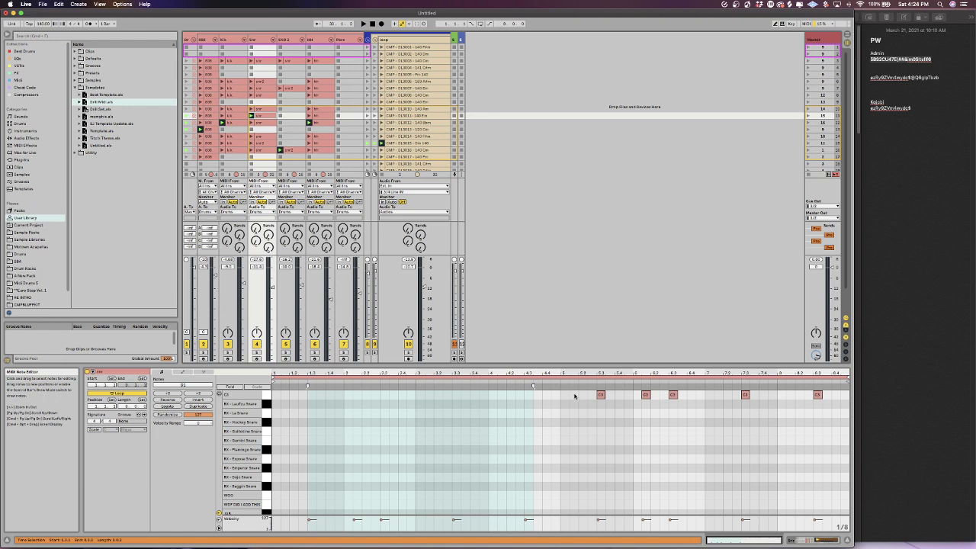
drag(575, 396, 839, 410)
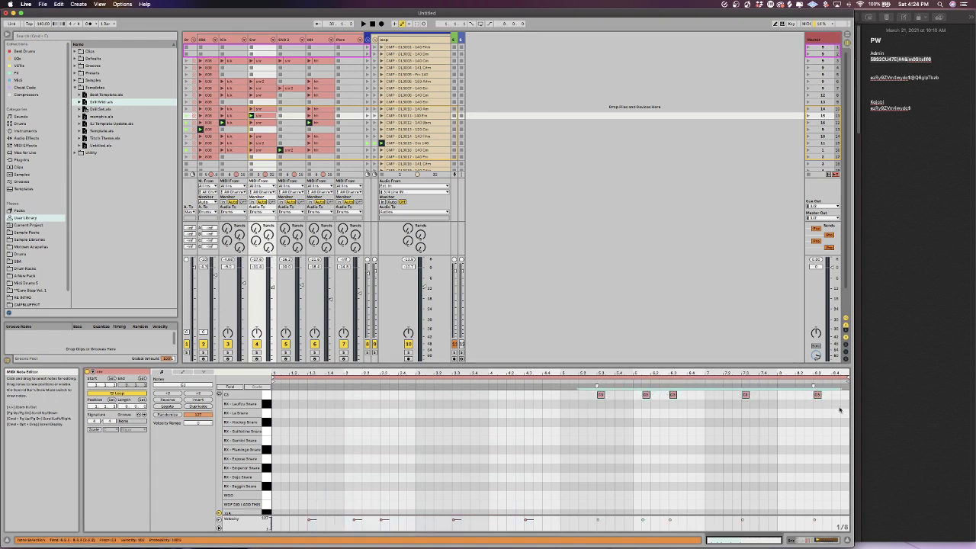
key(Down)
key(Down)
key(Down)
key(Down)
key(Down)
key(Down)
key(Down)
key(Down)
key(Down)
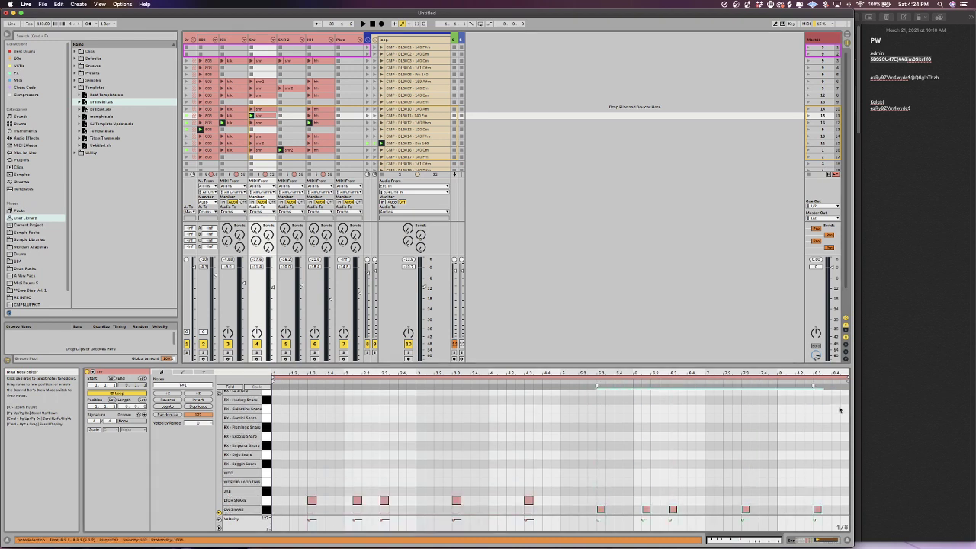
key(Up)
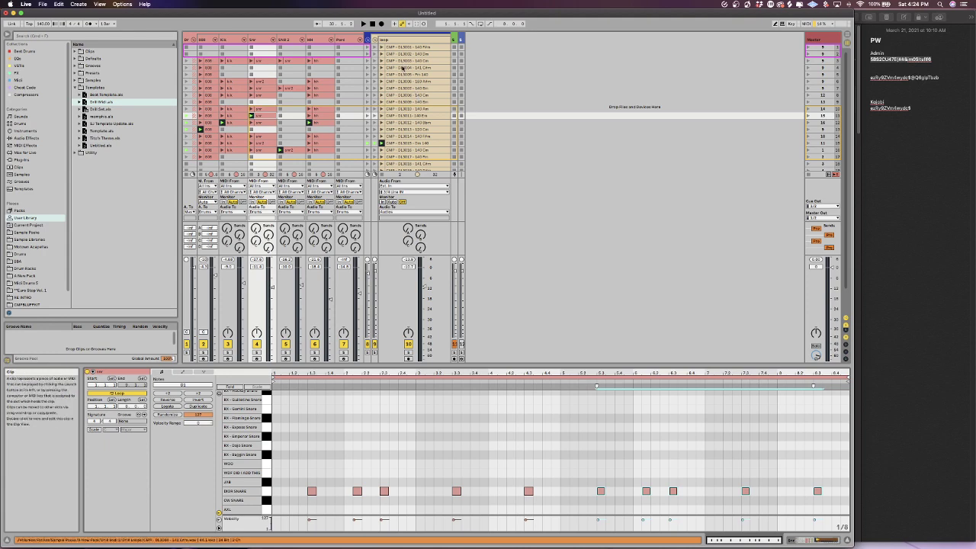
scroll(402, 67, down, 2)
scroll(402, 67, down, 2)
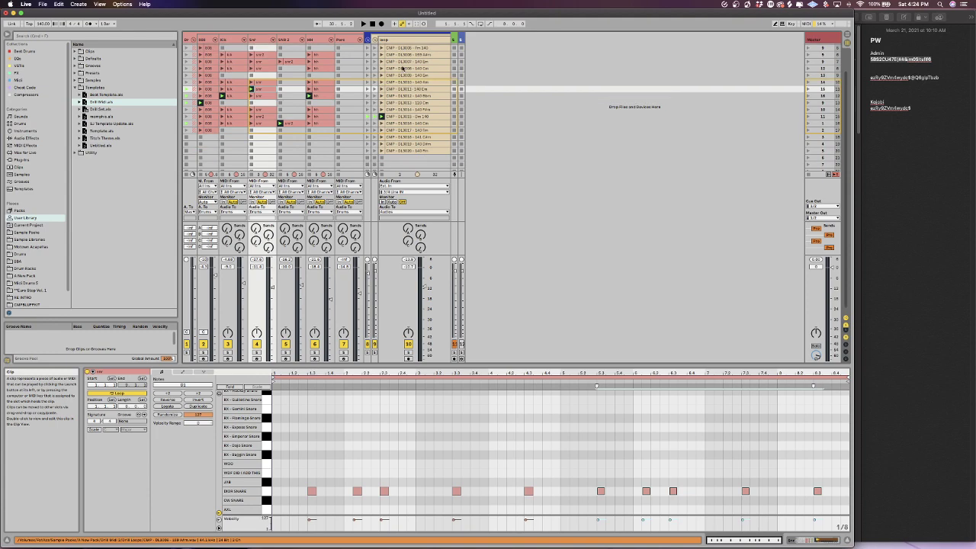
scroll(402, 67, down, 2)
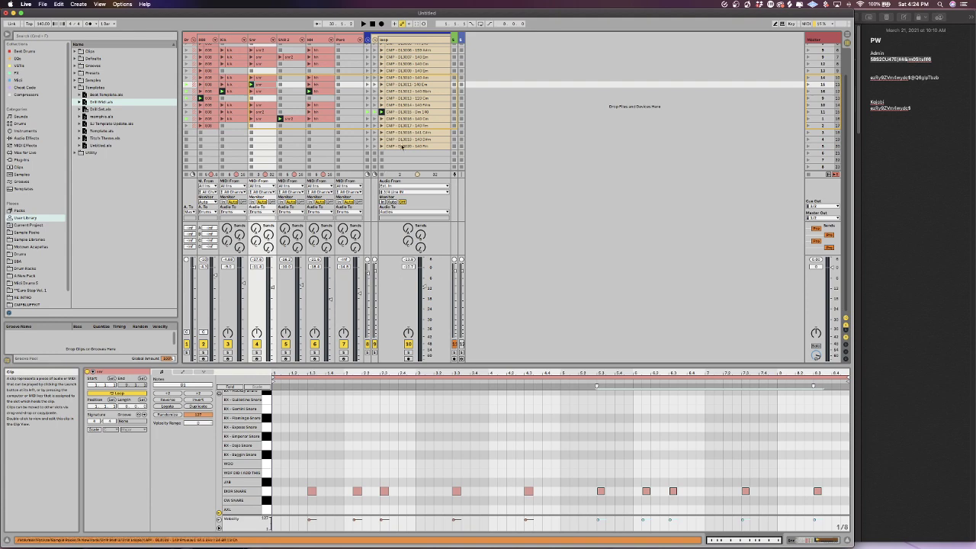
- Select all notes in the 808 clip and transpose them up two semitones
click(424, 133)
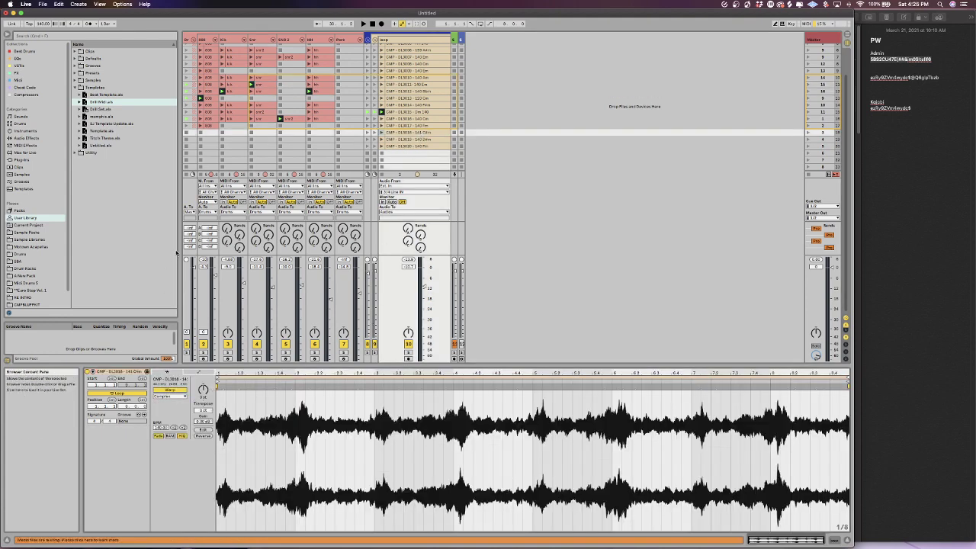
click(208, 98)
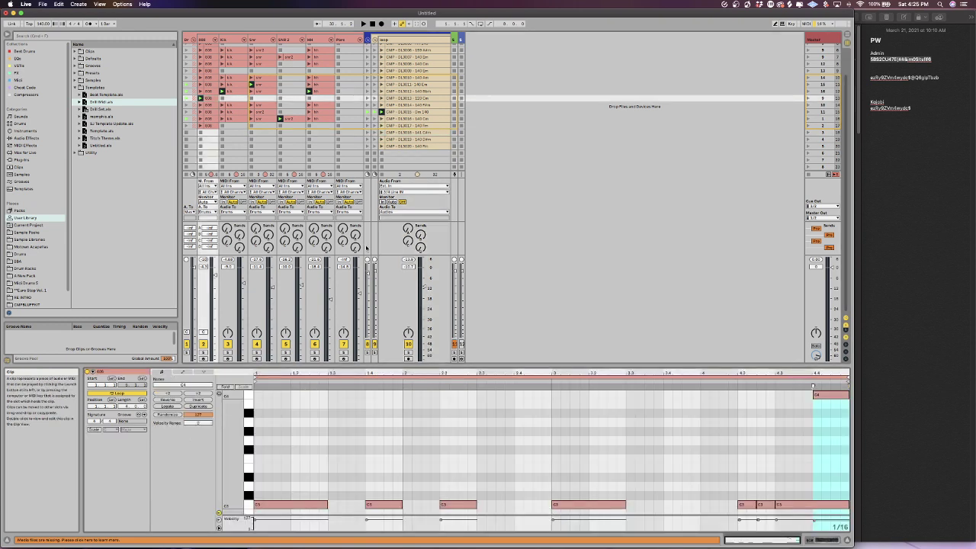
click(830, 515)
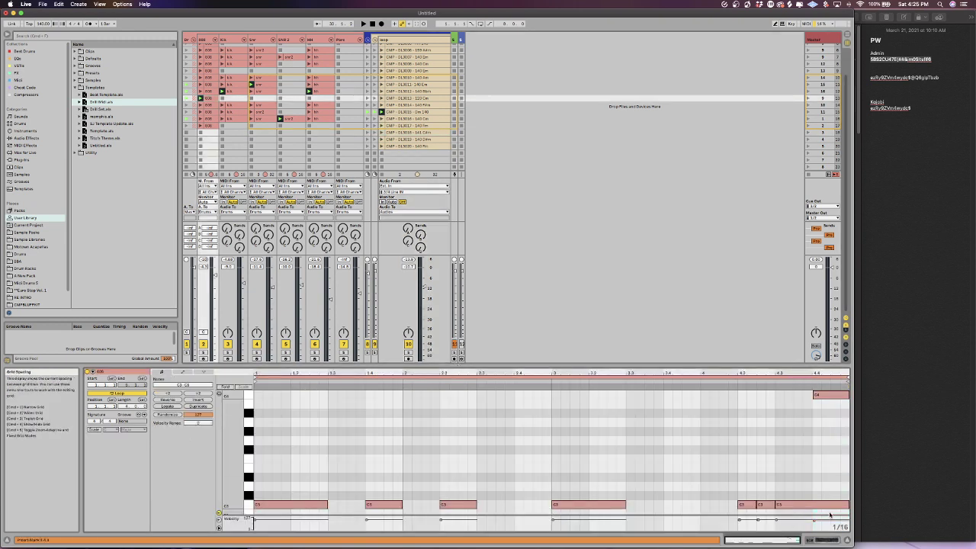
mouse_move(839, 514)
mouse_down()
mouse_move(476, 389)
mouse_move(291, 386)
mouse_up()
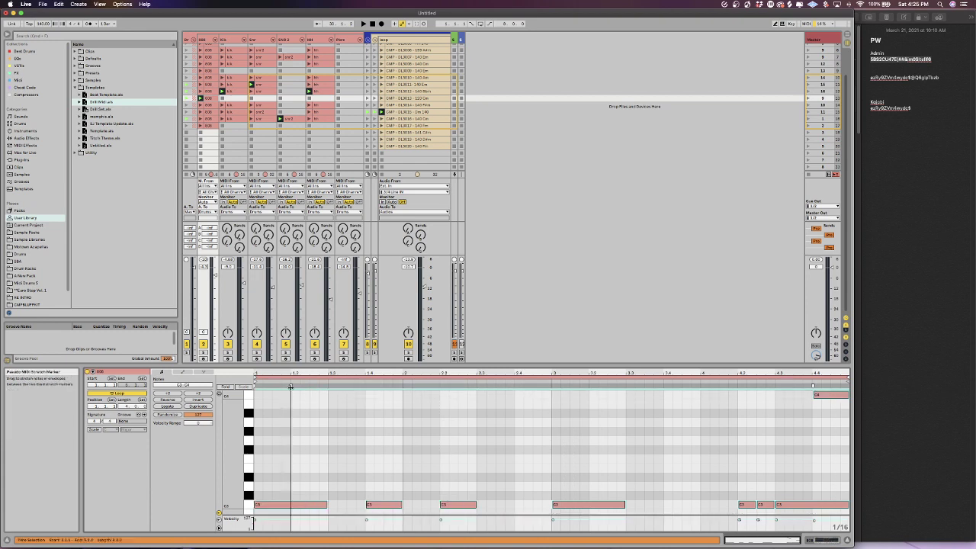
key(Up)
key(Up)
key(Up)
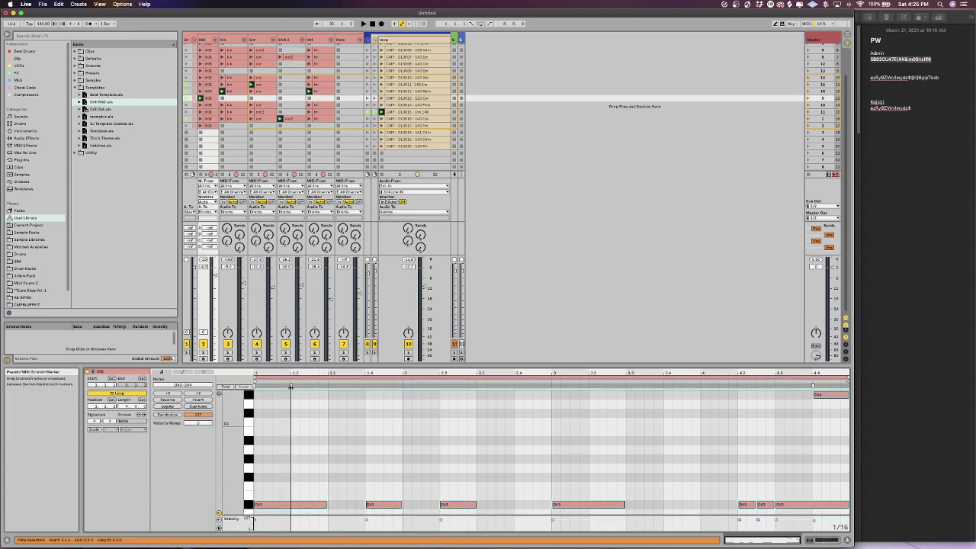
key(Up)
key(Up)
key(Up)
key(Up)
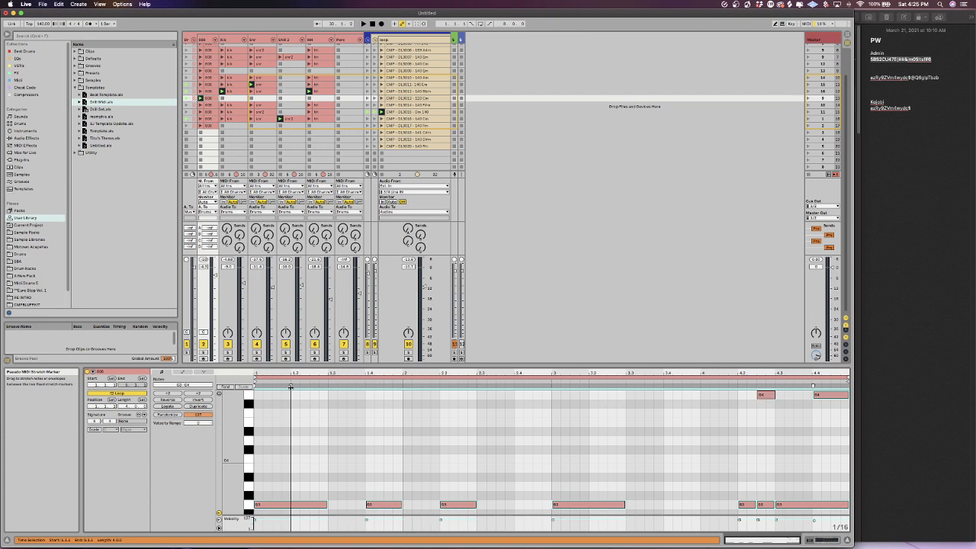